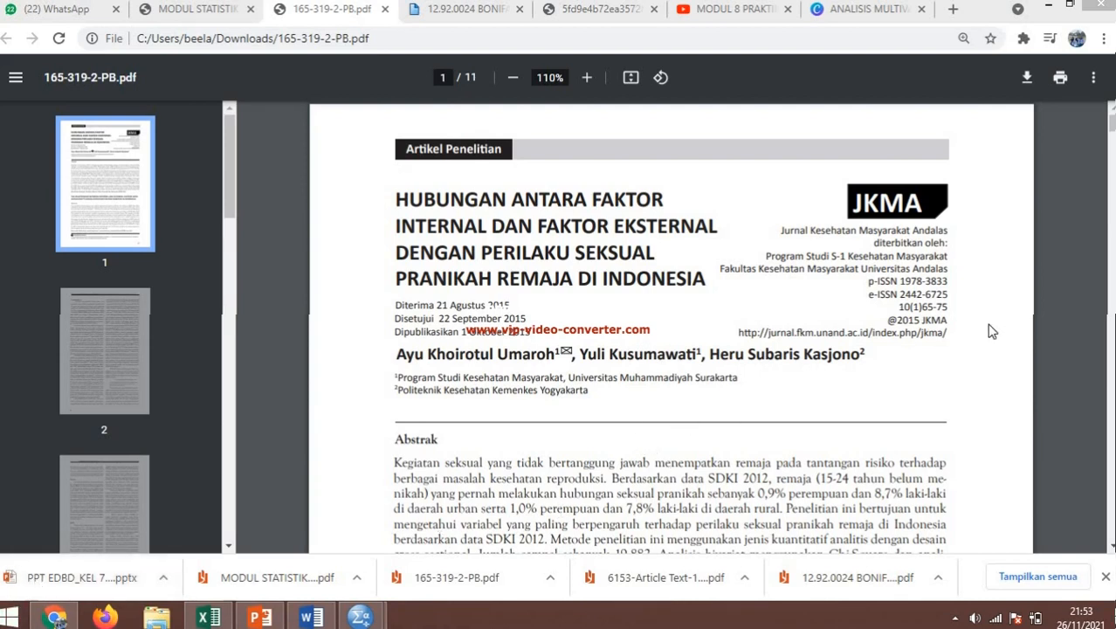
Read through the journal article on adolescent premarital sexual behaviour down to Table 1 on internal factors.
{"action": "scroll", "coordinate": [992, 331], "scroll_direction": "down", "scroll_amount": 4}
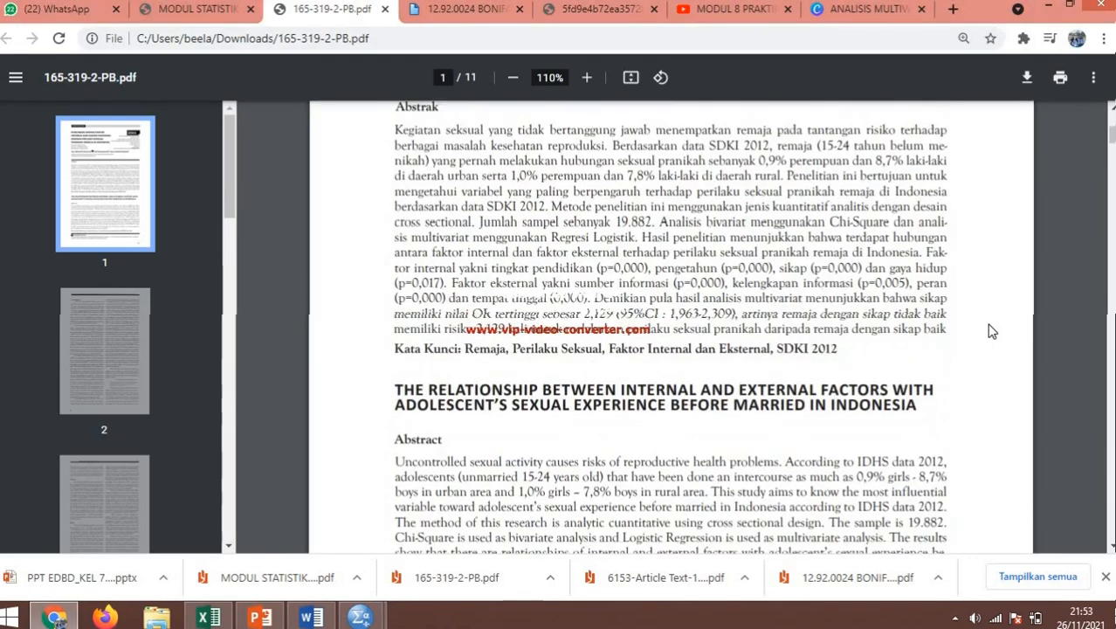
{"action": "scroll", "coordinate": [992, 331], "scroll_direction": "down", "scroll_amount": 7}
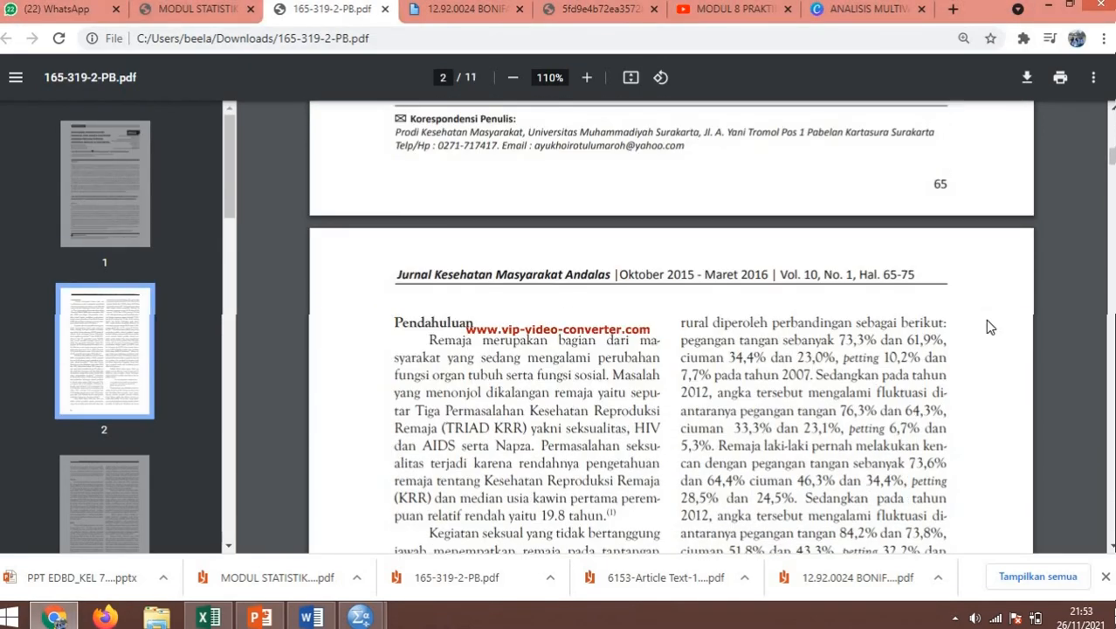
{"action": "scroll", "coordinate": [991, 327], "scroll_direction": "down", "scroll_amount": 4}
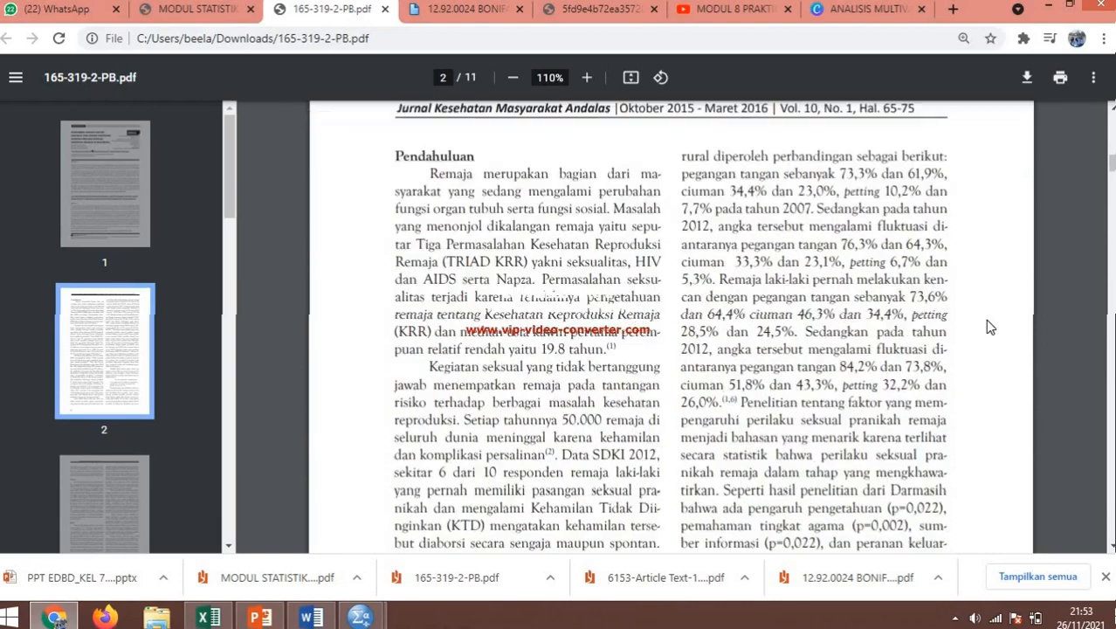
{"action": "scroll", "coordinate": [990, 326], "scroll_direction": "down", "scroll_amount": 2}
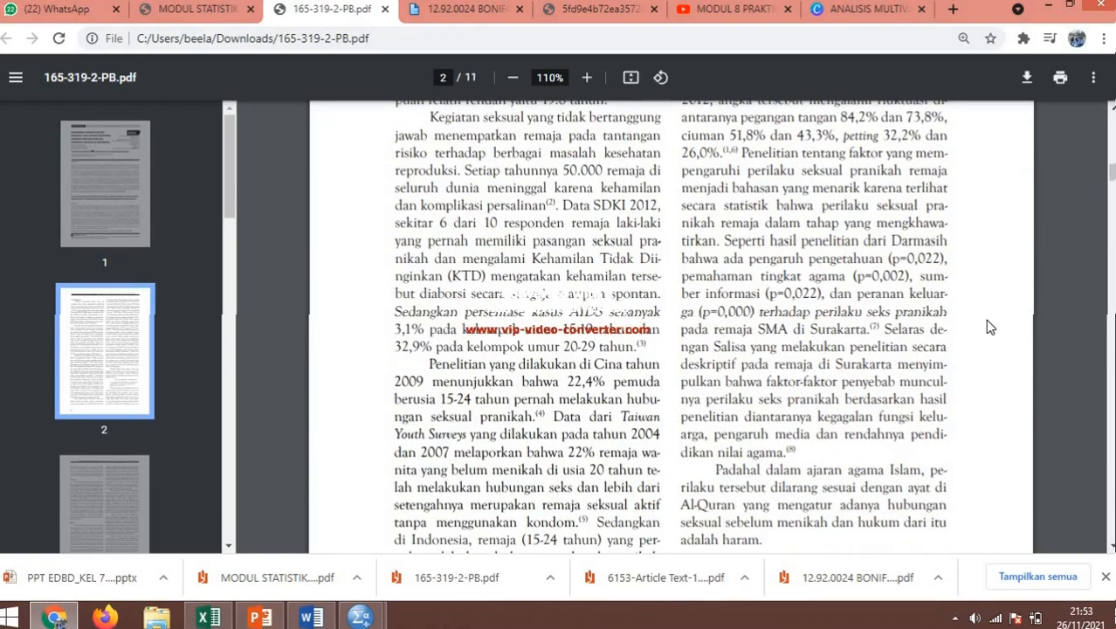
{"action": "scroll", "coordinate": [990, 326], "scroll_direction": "down", "scroll_amount": 2}
{"action": "scroll", "coordinate": [990, 326], "scroll_direction": "down", "scroll_amount": 8}
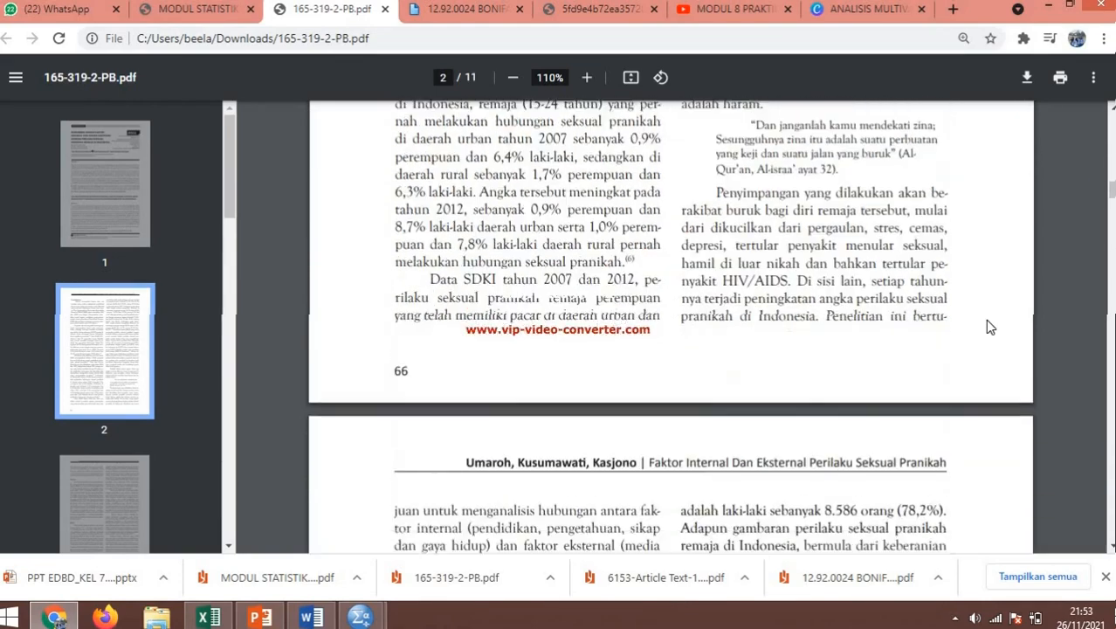
{"action": "scroll", "coordinate": [990, 326], "scroll_direction": "down", "scroll_amount": 10}
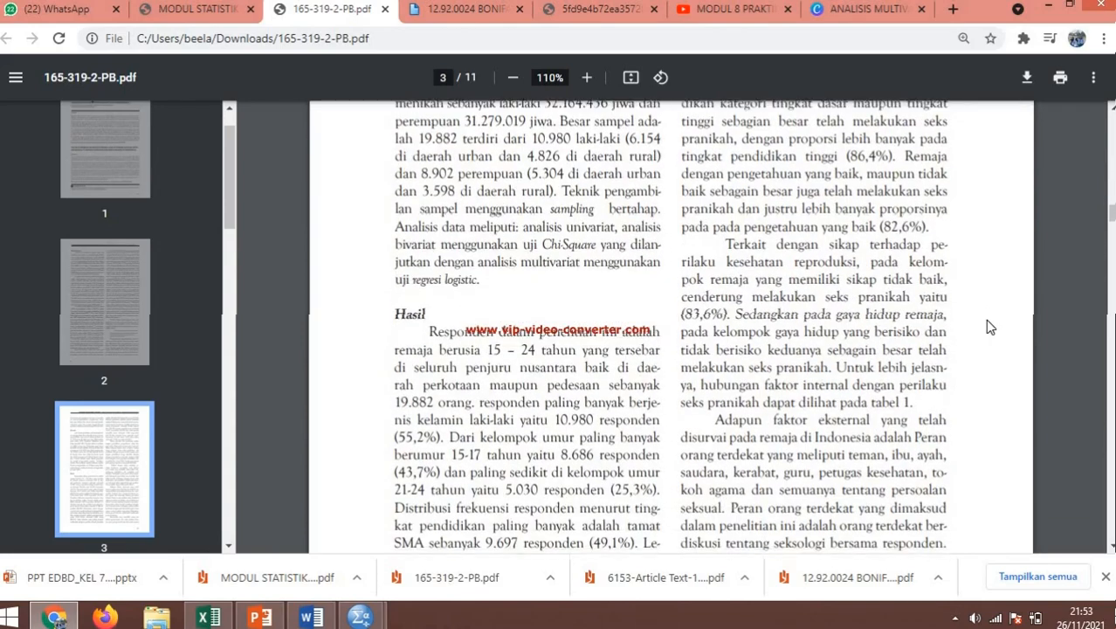
{"action": "scroll", "coordinate": [990, 327], "scroll_direction": "down", "scroll_amount": 2}
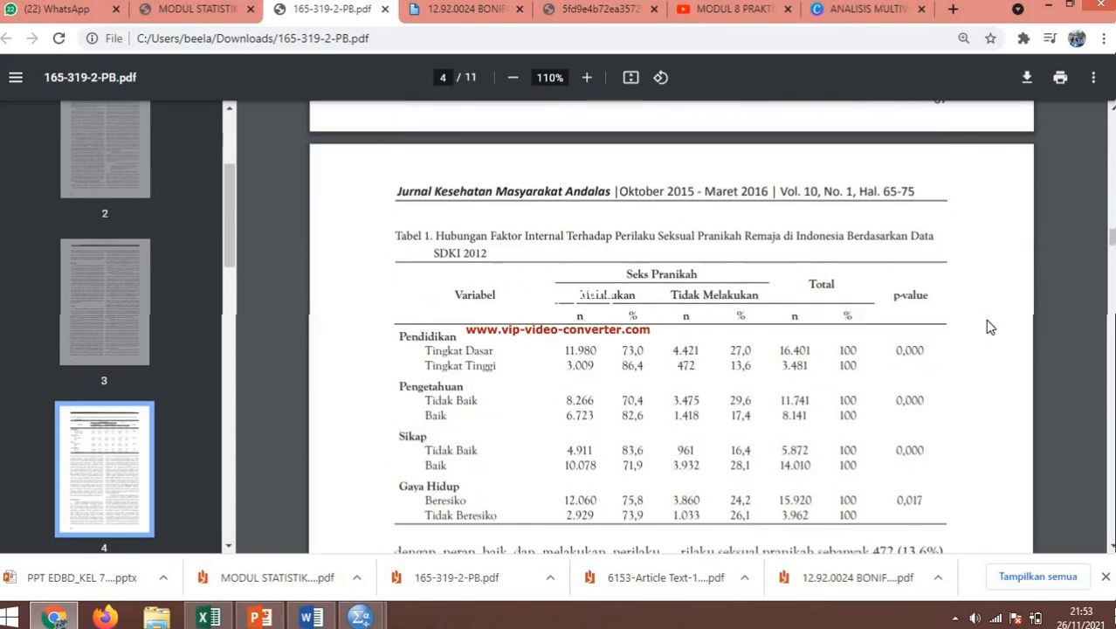
{"action": "scroll", "coordinate": [990, 327], "scroll_direction": "down", "scroll_amount": 1}
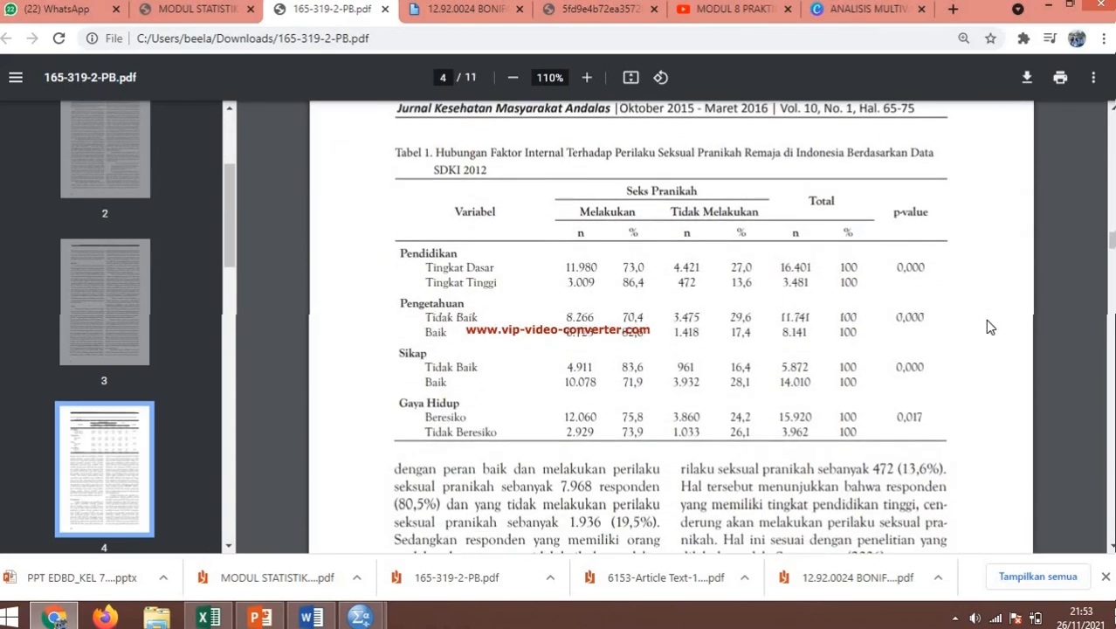
{"action": "scroll", "coordinate": [989, 327], "scroll_direction": "down", "scroll_amount": 1}
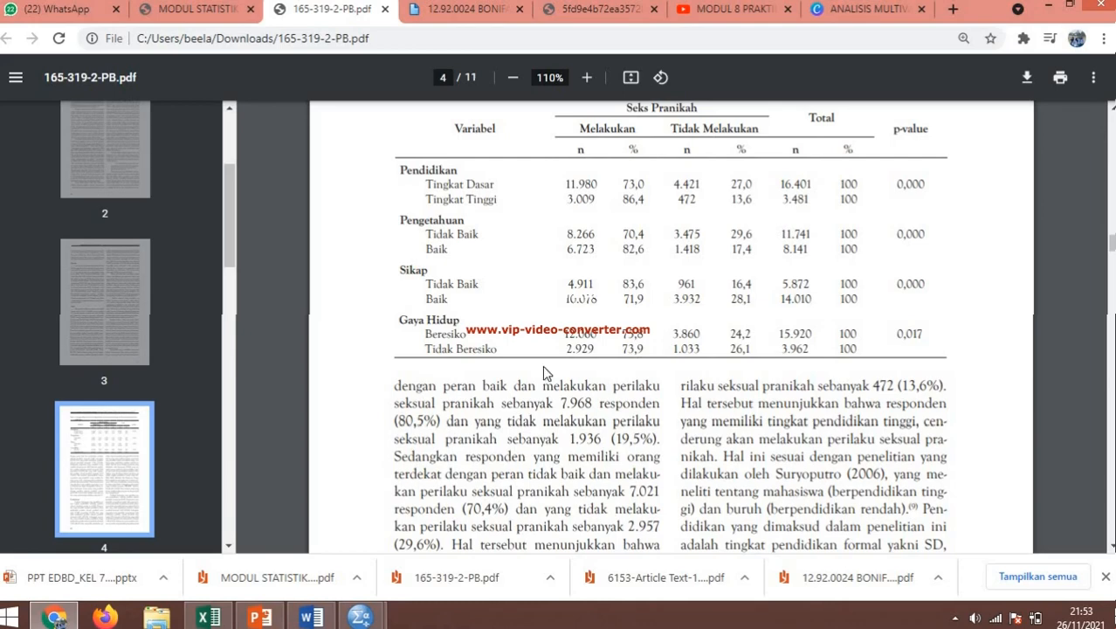
Switch to the Excel workbook and copy the whole block of coded responses, A1:H12, on Sheet2.
{"action": "left_click", "coordinate": [218, 618]}
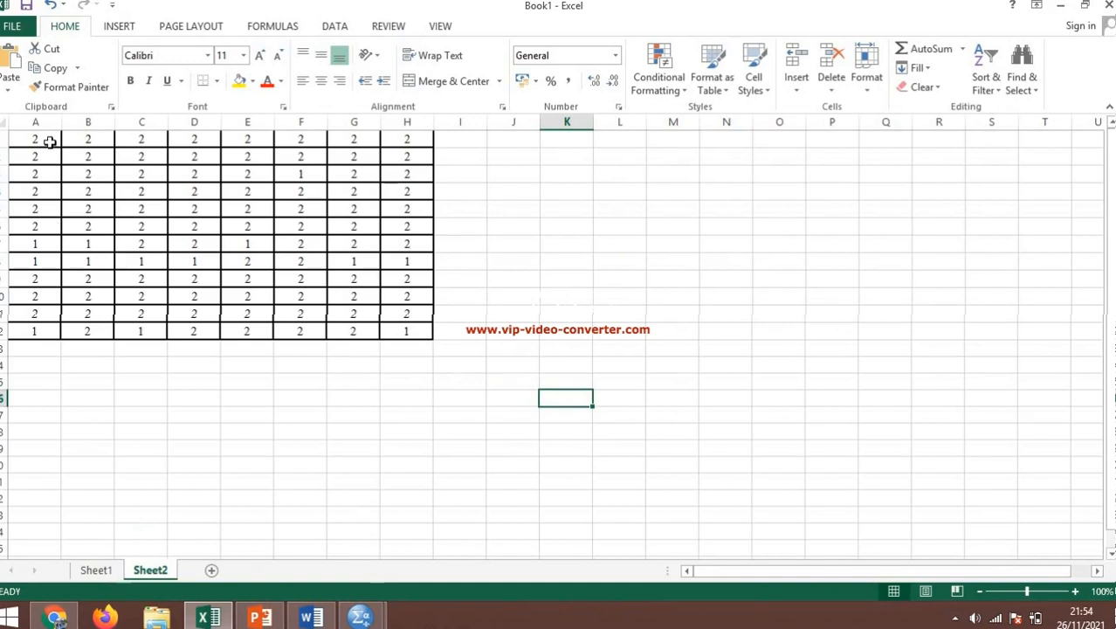
{"action": "left_click", "coordinate": [51, 143]}
{"action": "left_click_drag", "start_coordinate": [104, 193], "coordinate": [403, 331]}
{"action": "right_click", "coordinate": [378, 250]}
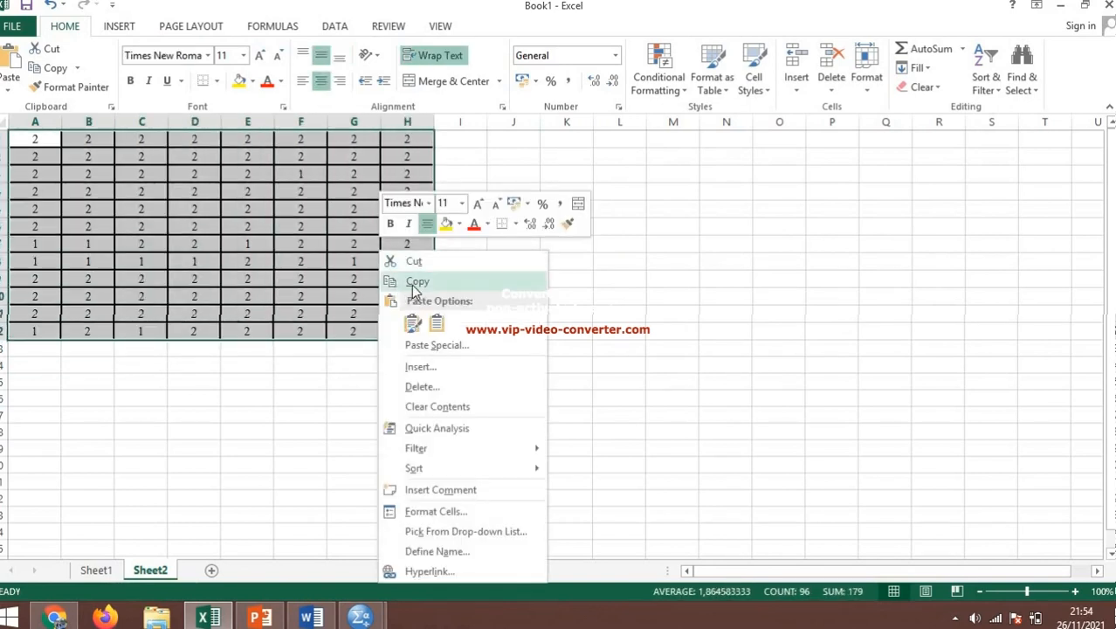
{"action": "left_click", "coordinate": [412, 281]}
Switch to the SPSS Data Editor and paste the copied values starting at row 1 of pendidikantinggi.
{"action": "left_click", "coordinate": [360, 617]}
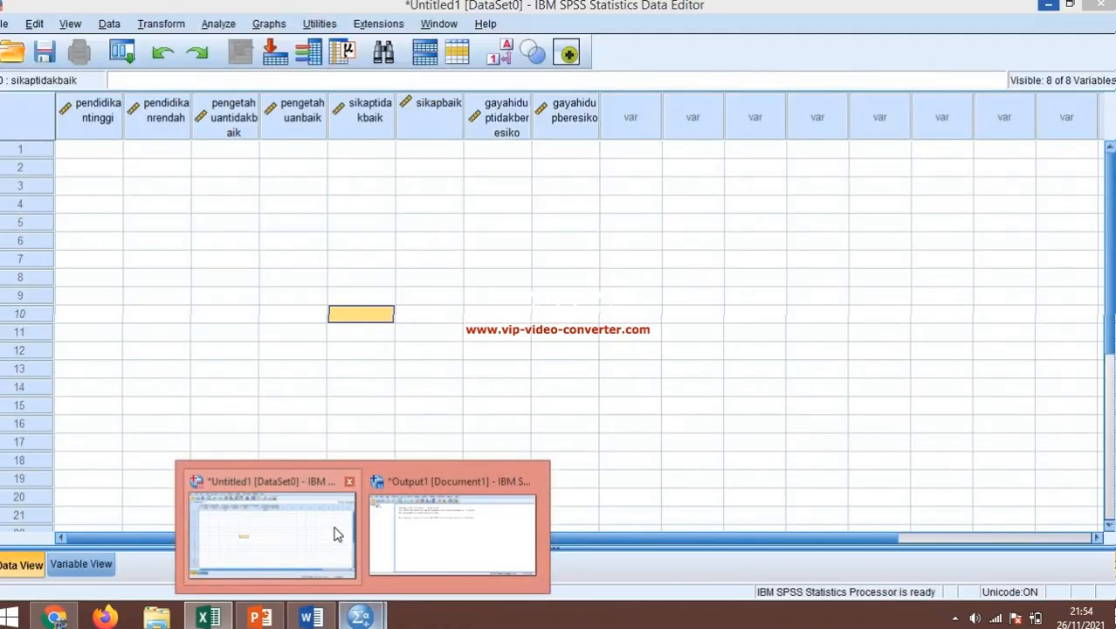
{"action": "left_click", "coordinate": [337, 533]}
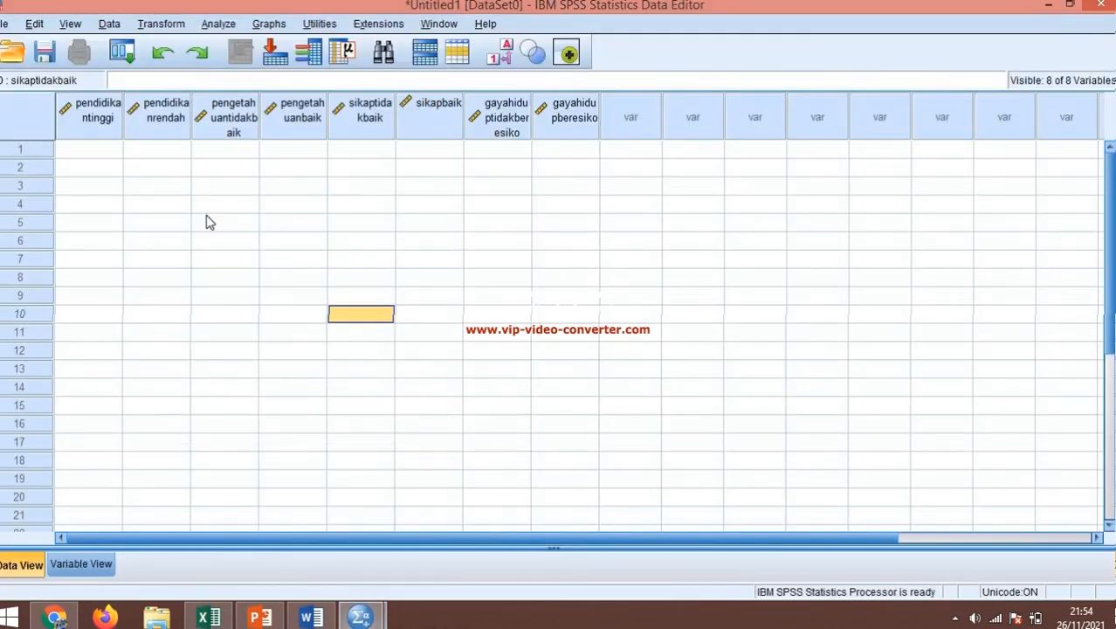
{"action": "left_click", "coordinate": [111, 154]}
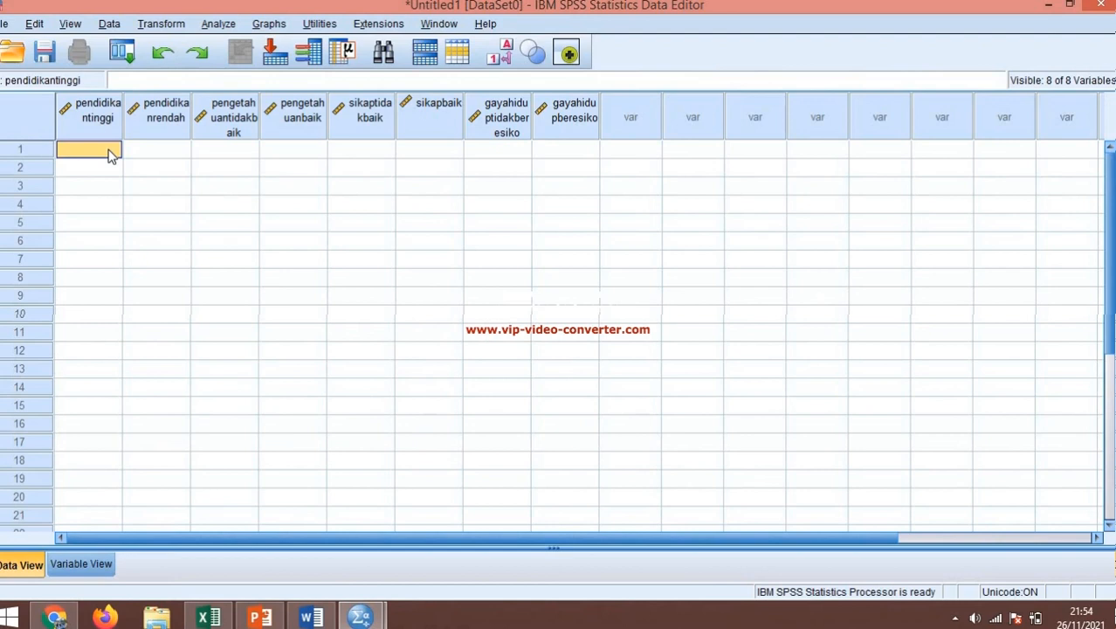
{"action": "right_click", "coordinate": [111, 154]}
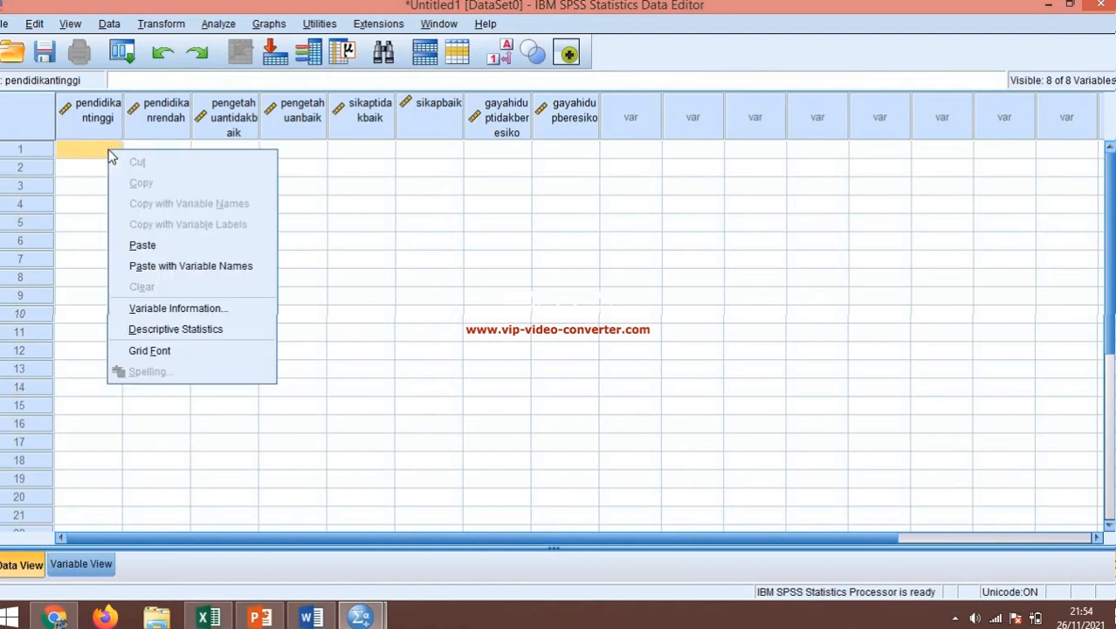
{"action": "left_click", "coordinate": [142, 245]}
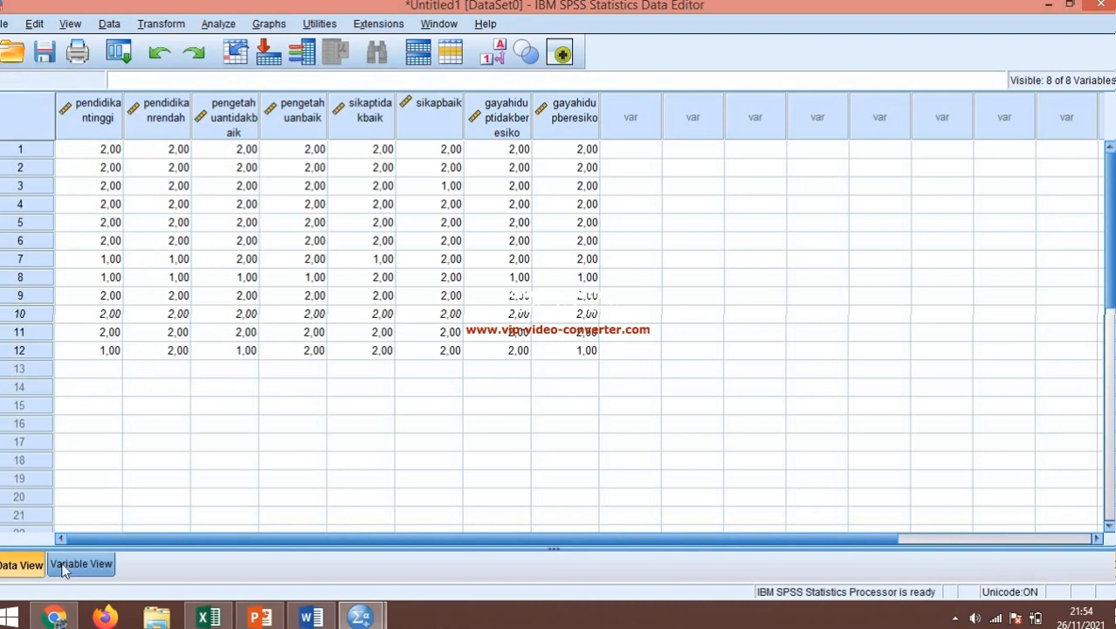
Check the variables in Table 1 of the journal article in Chrome and return to the SPSS dataset.
{"action": "left_click", "coordinate": [69, 620]}
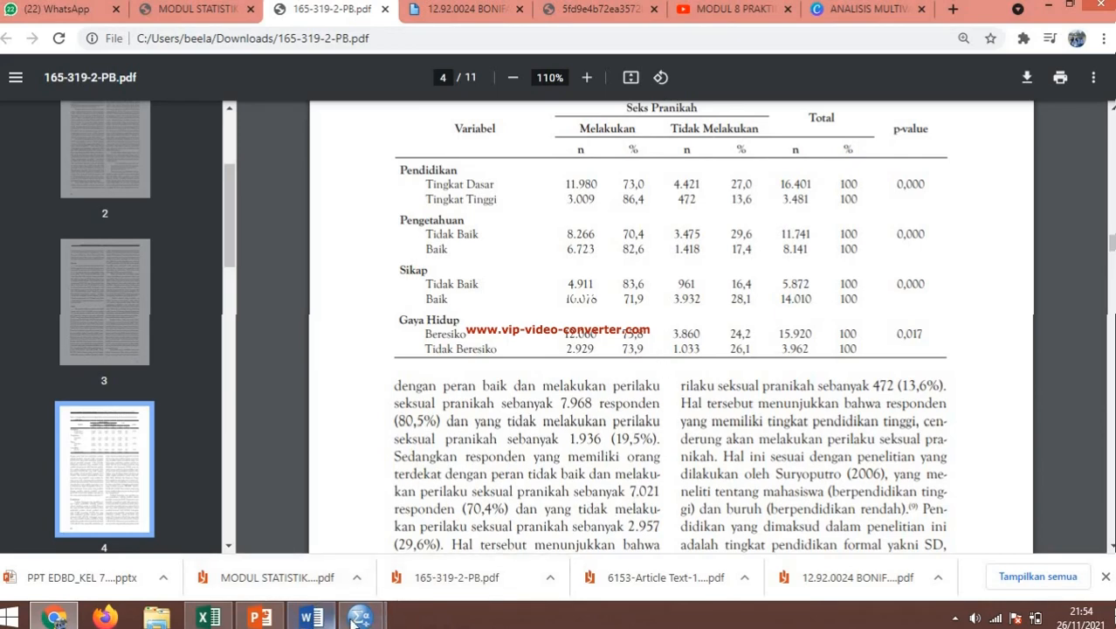
{"action": "mouse_move", "coordinate": [358, 618]}
{"action": "left_click", "coordinate": [330, 569]}
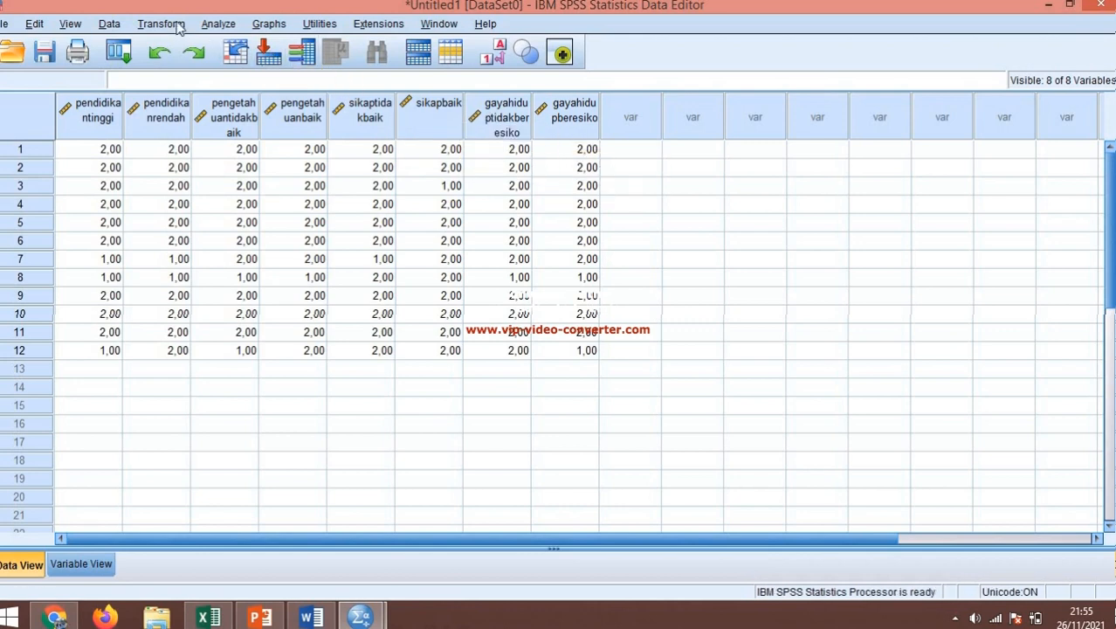
Start a dimension-reduction Factor analysis and add all eight variables, from pendidikantinggi to gayahidupberesiko, as analysis variables.
{"action": "left_click", "coordinate": [214, 25]}
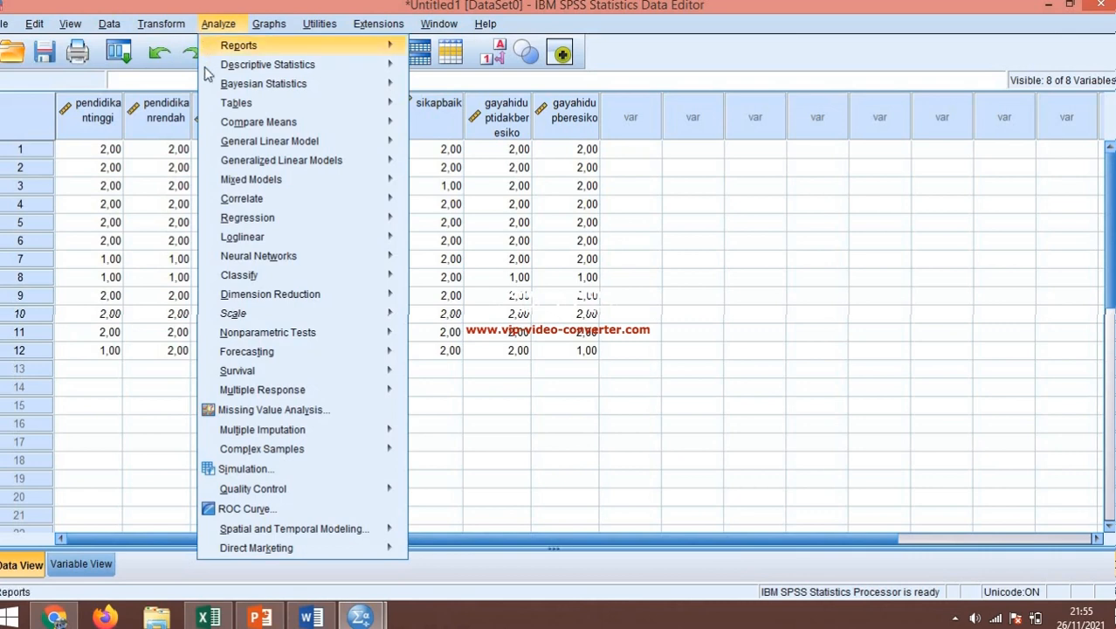
{"action": "mouse_move", "coordinate": [237, 206]}
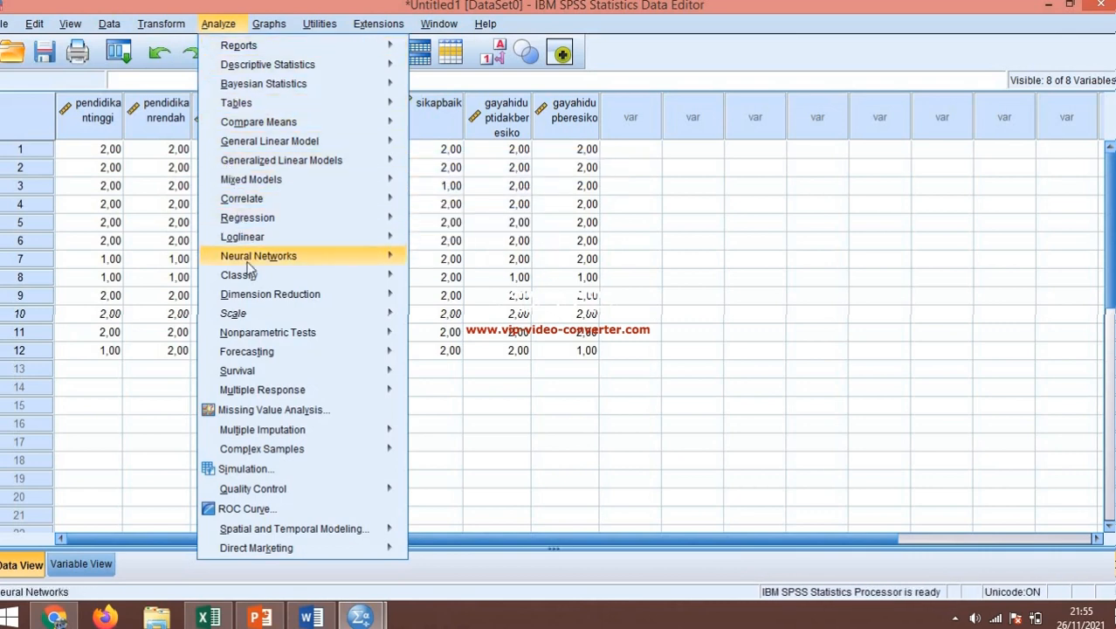
{"action": "mouse_move", "coordinate": [255, 299]}
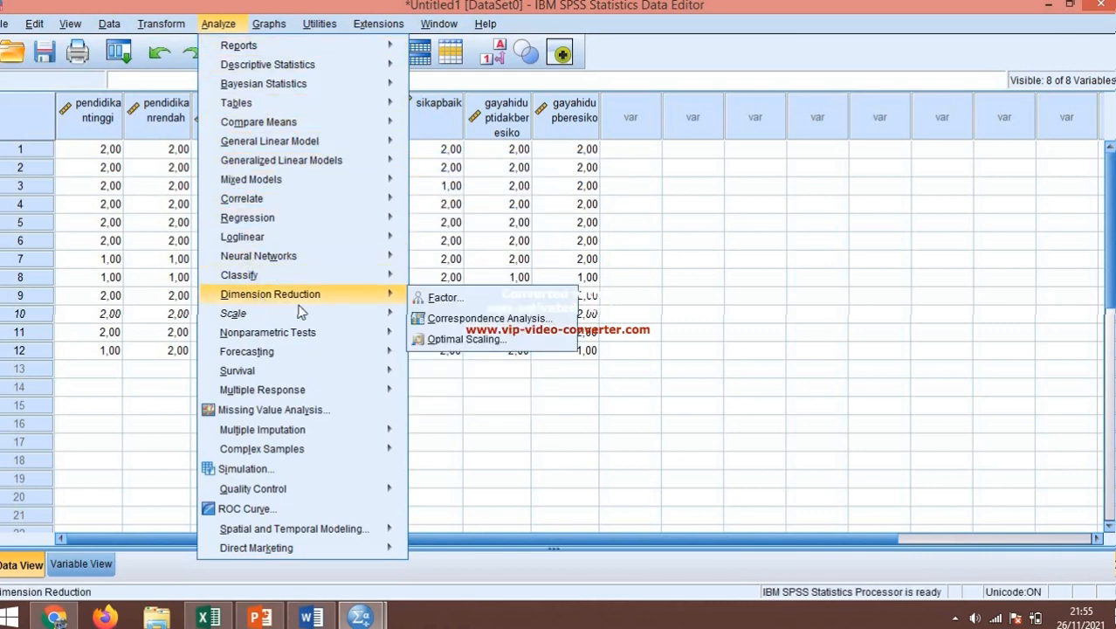
{"action": "left_click", "coordinate": [452, 297]}
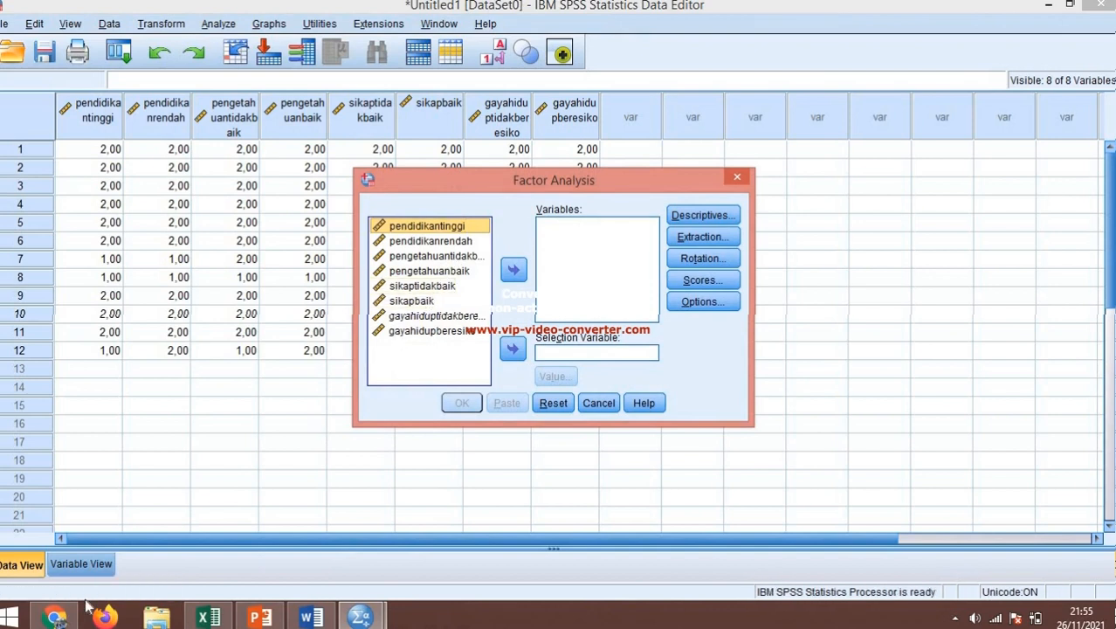
{"action": "key", "text": "shift+Down"}
{"action": "key", "text": "shift+Down"}
{"action": "key", "text": "shift+Down"}
{"action": "key", "text": "shift+Down"}
{"action": "key", "text": "shift+Down"}
{"action": "key", "text": "shift+Down"}
{"action": "key", "text": "shift+Down"}
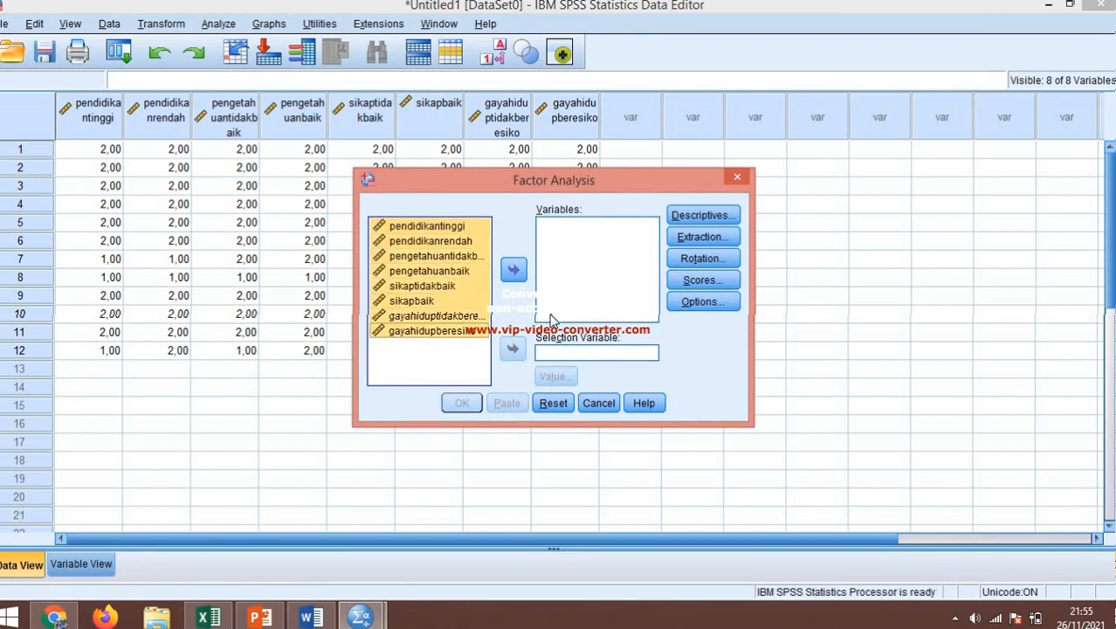
{"action": "left_click", "coordinate": [514, 271]}
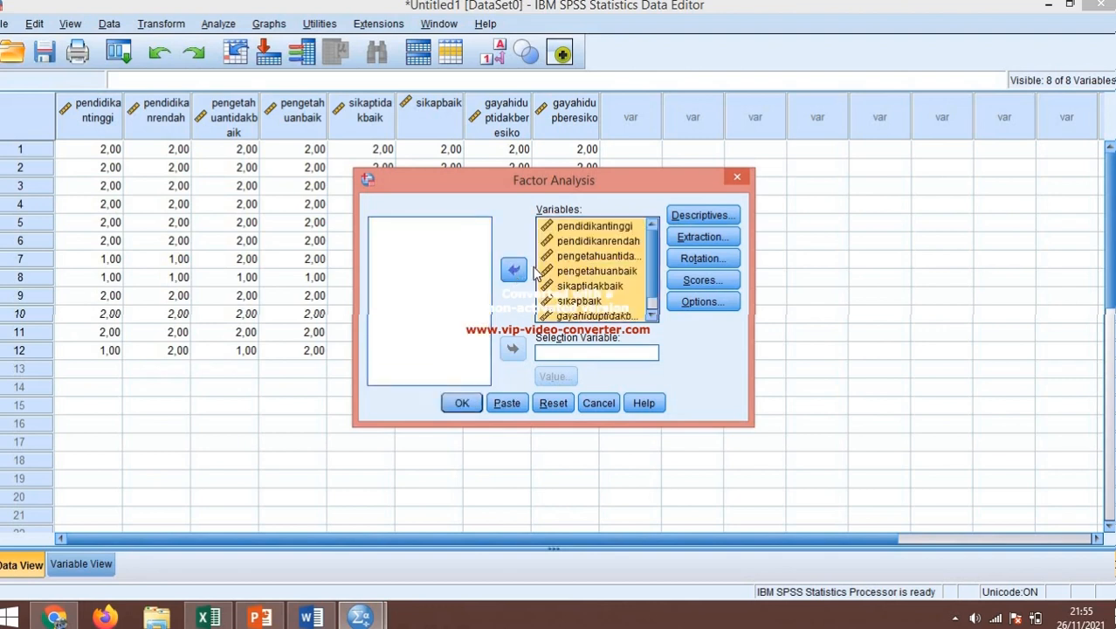
Enable KMO and Bartlett's test of sphericity and Anti-image for the factor analysis, and open its extraction settings.
{"action": "left_click", "coordinate": [730, 220]}
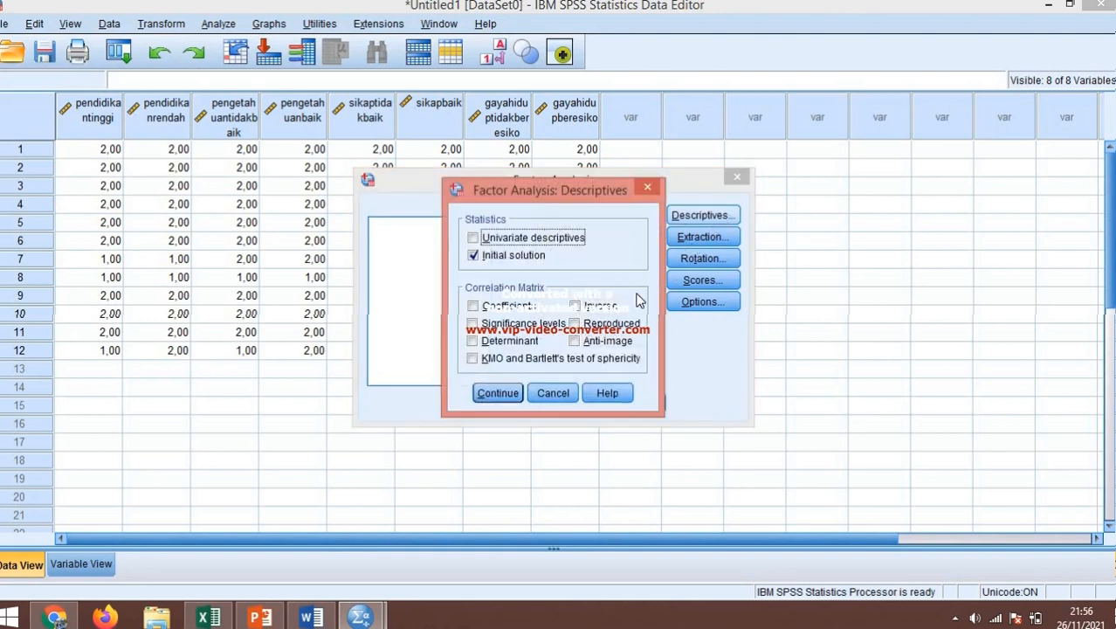
{"action": "left_click", "coordinate": [525, 360]}
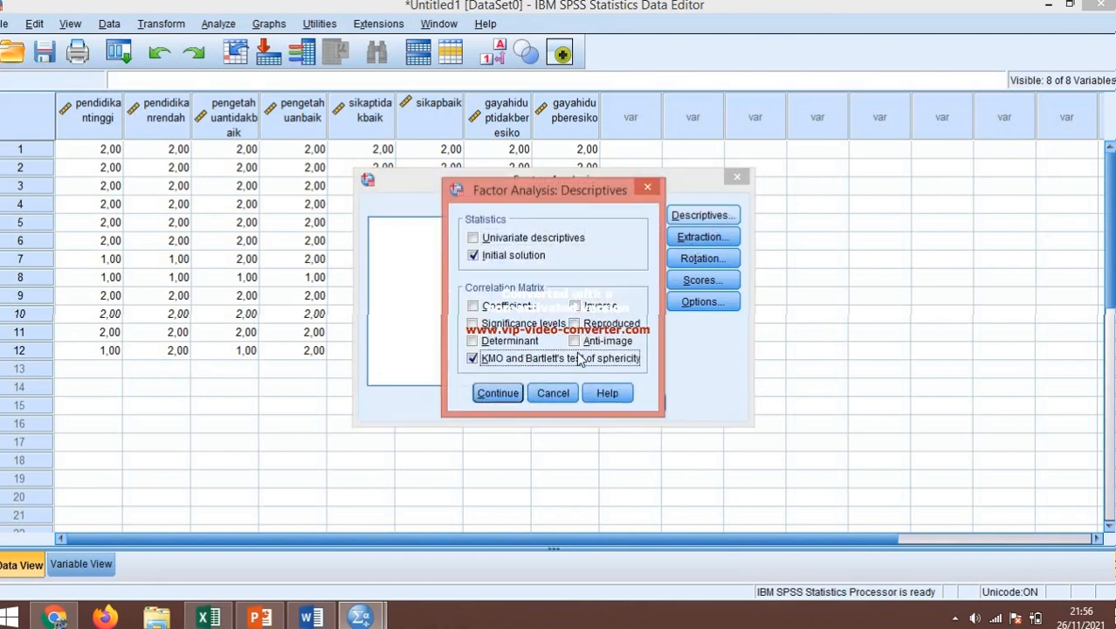
{"action": "left_click", "coordinate": [599, 344]}
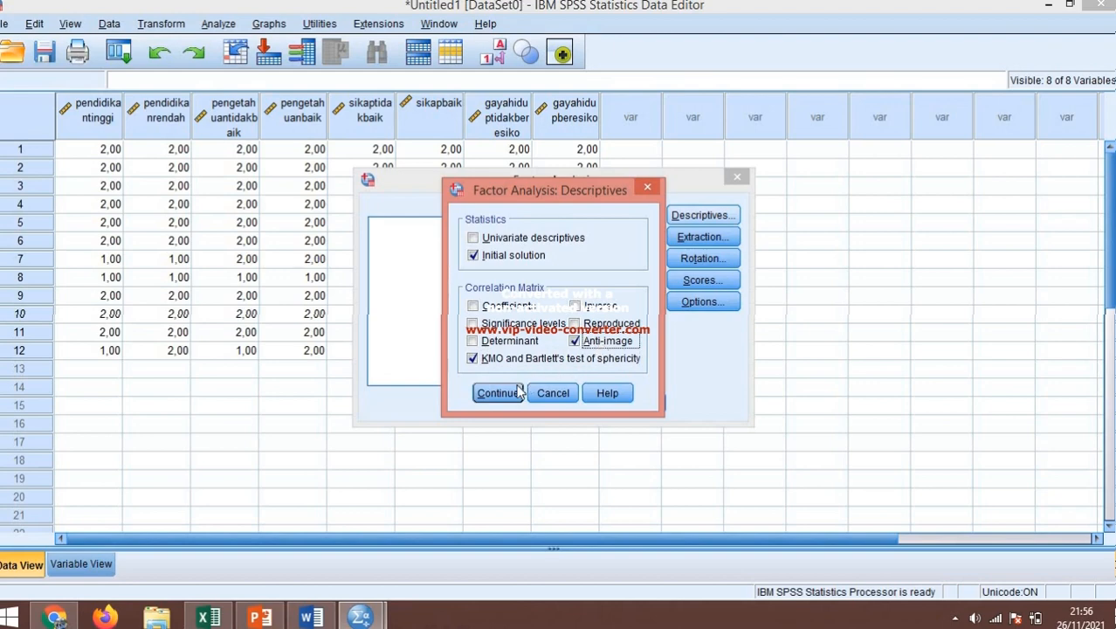
{"action": "left_click", "coordinate": [499, 395]}
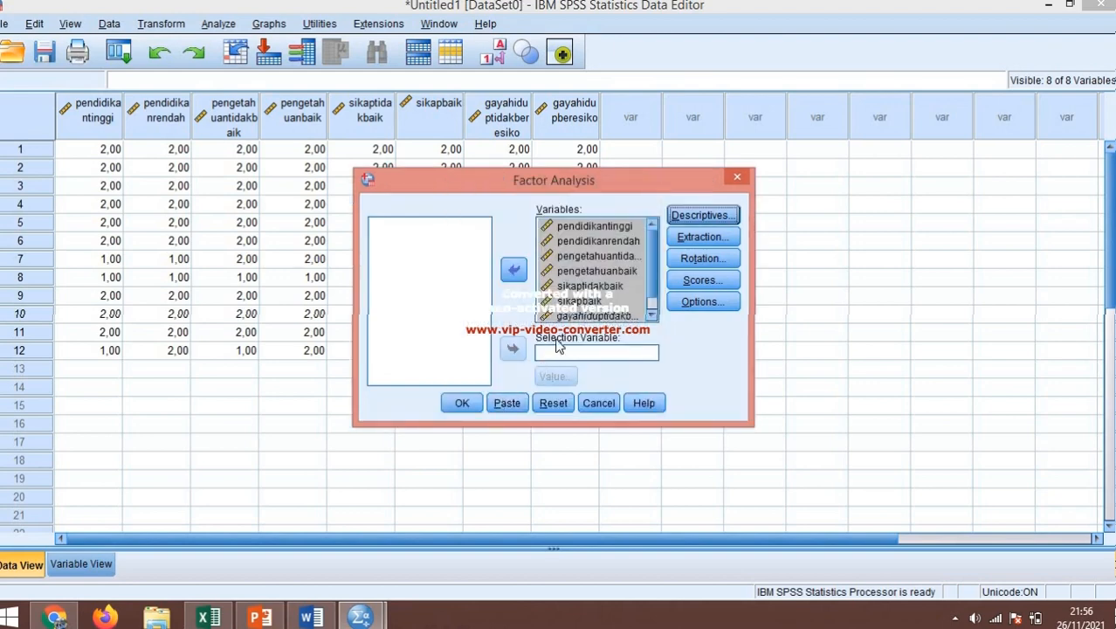
{"action": "left_click", "coordinate": [702, 237]}
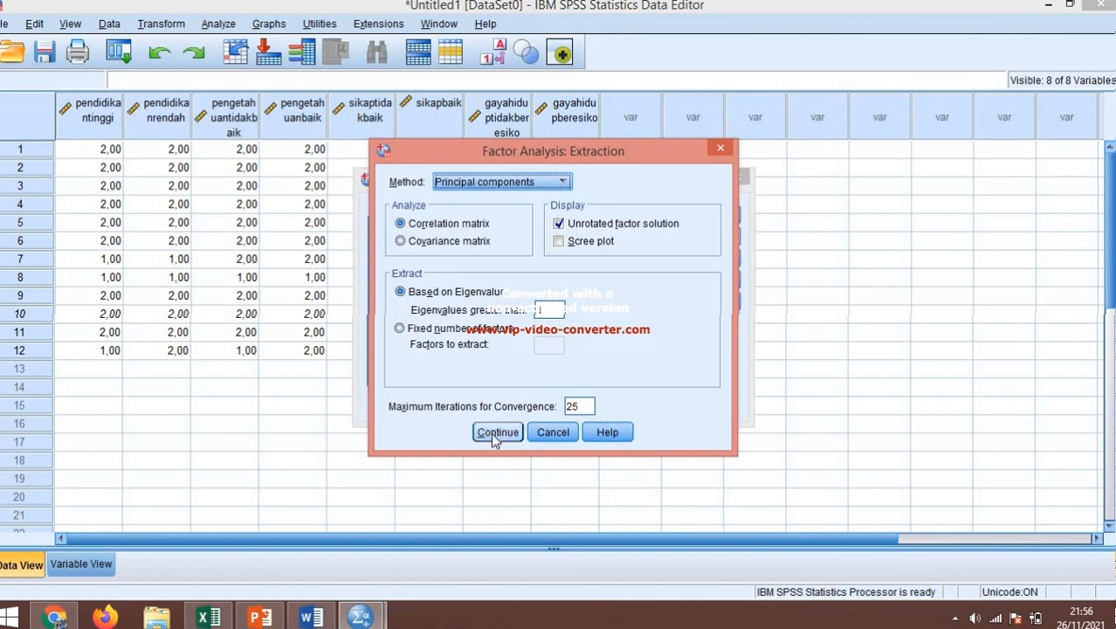
{"action": "double_click", "coordinate": [581, 407]}
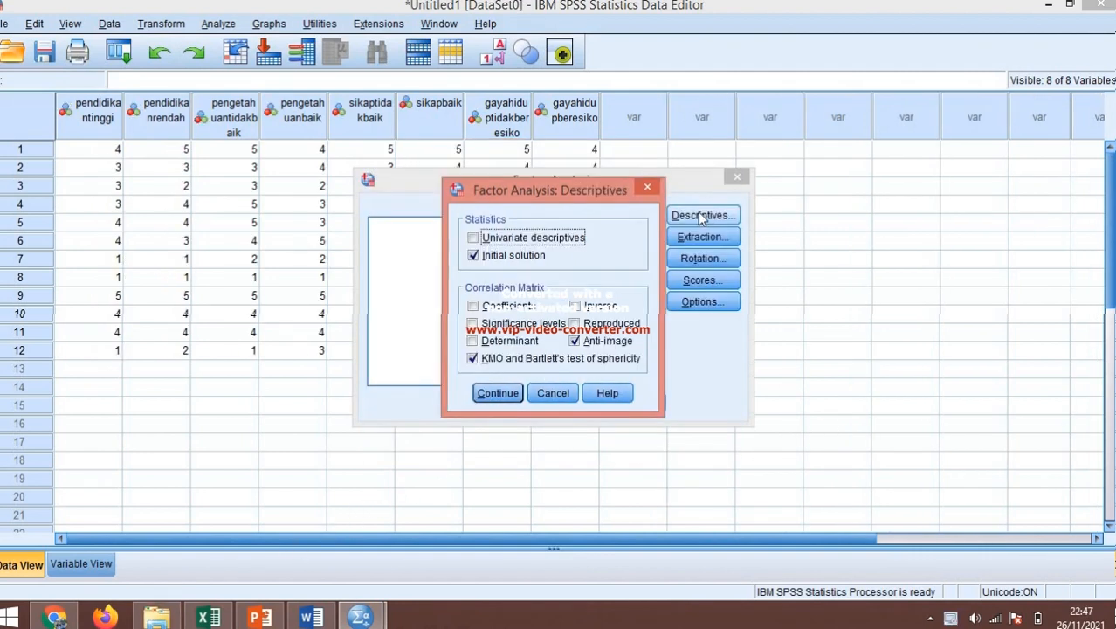
Reselect KMO and Bartlett's test of sphericity alongside Anti-image and apply the factor analysis descriptives.
{"action": "left_click", "coordinate": [472, 358]}
{"action": "left_click", "coordinate": [477, 362]}
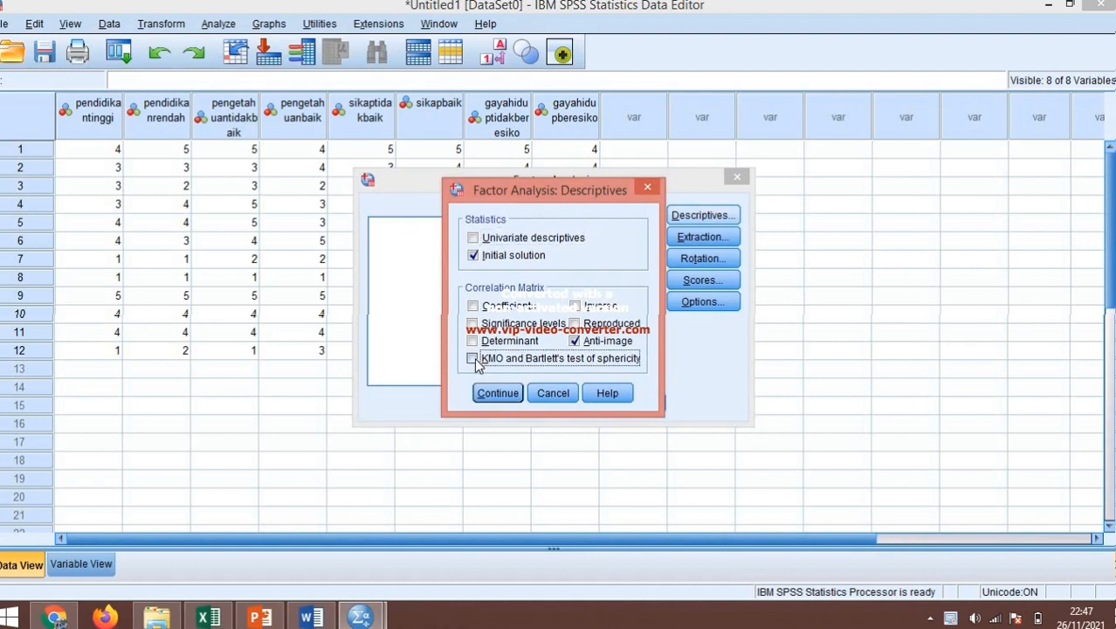
{"action": "left_click", "coordinate": [477, 362]}
{"action": "left_click", "coordinate": [511, 395]}
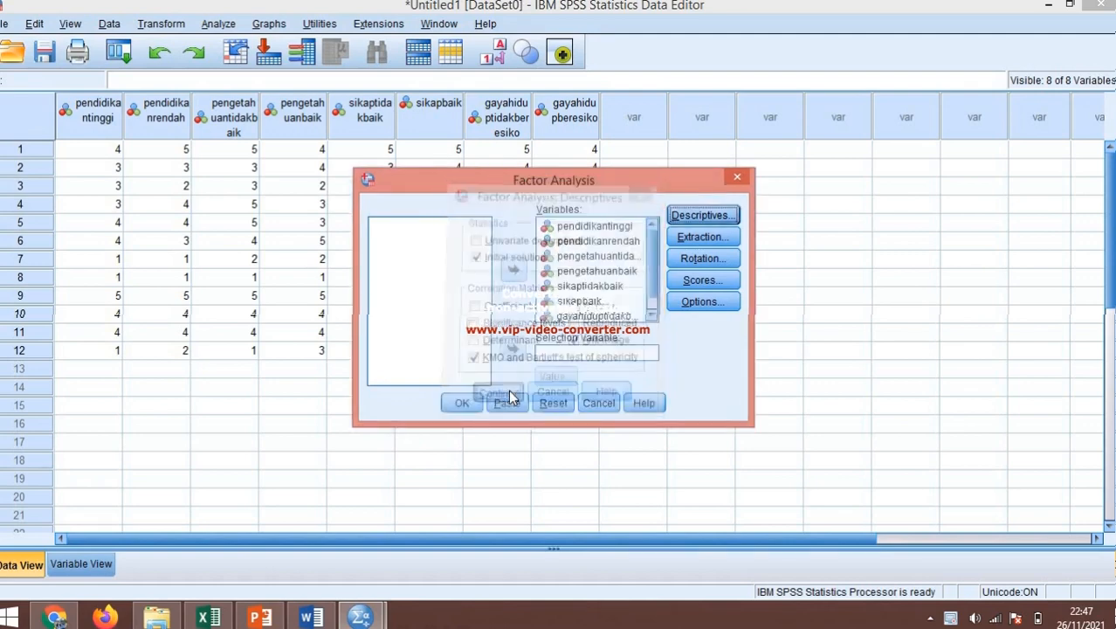
Run the factor analysis with Principal components extraction and the unrotated factor solution, and select the Anti-image Matrices table in the output.
{"action": "left_click", "coordinate": [722, 244]}
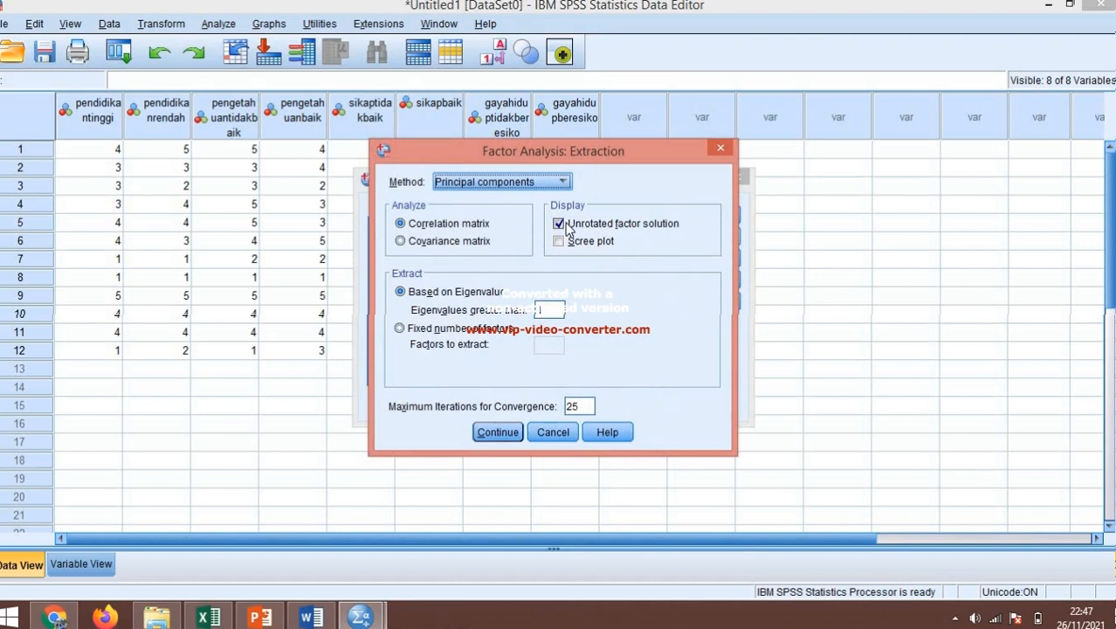
{"action": "left_click", "coordinate": [497, 433]}
{"action": "left_click", "coordinate": [476, 411]}
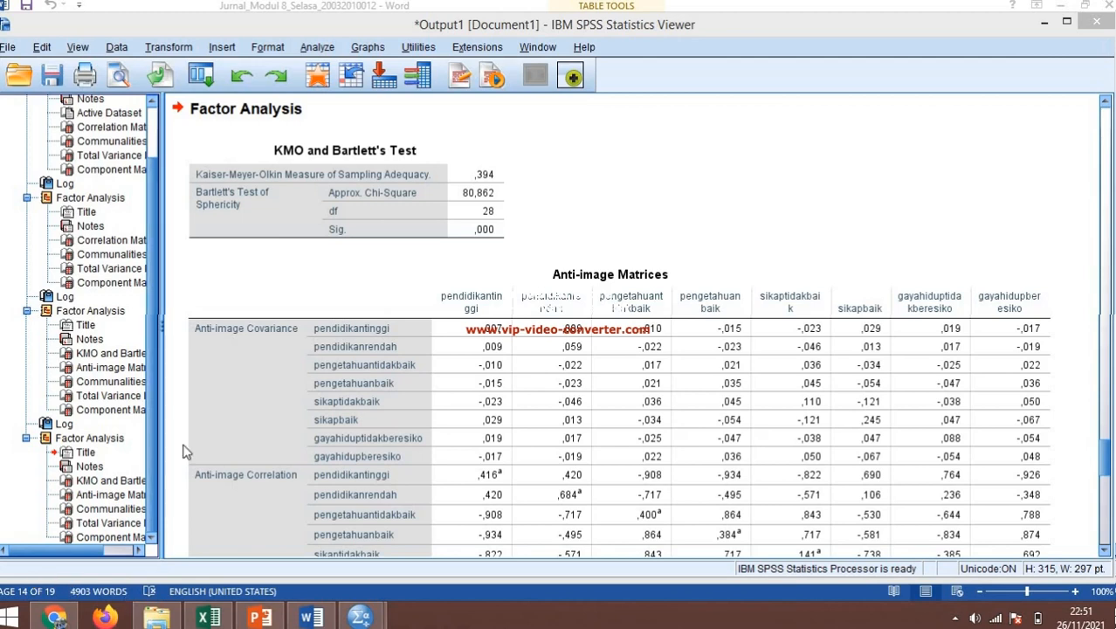
{"action": "left_click", "coordinate": [501, 461]}
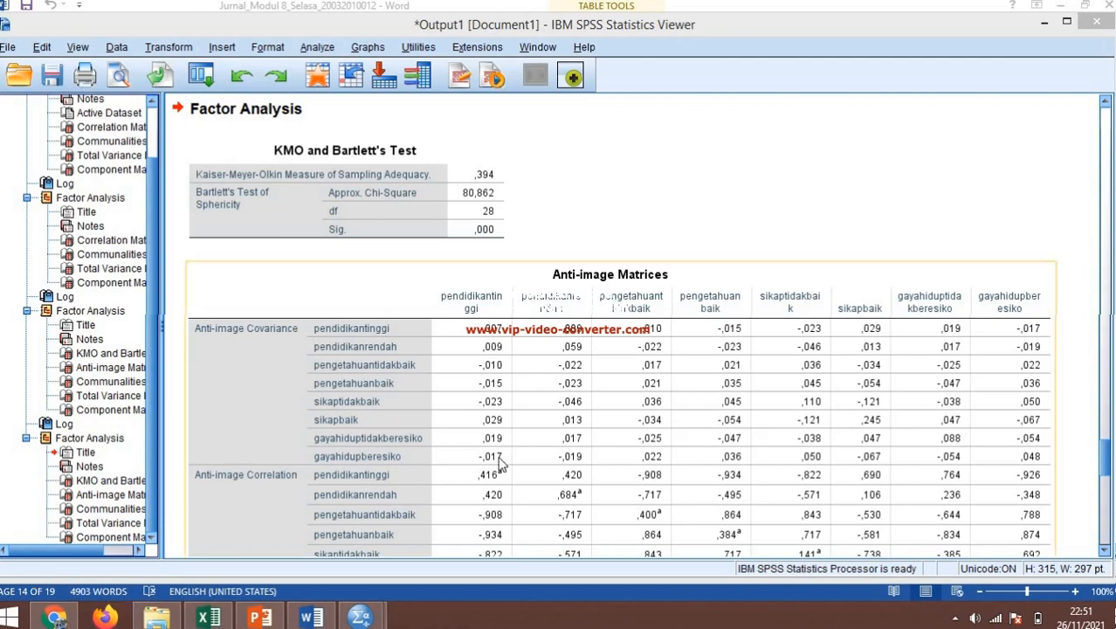
Examine the complete Anti-image Matrices table of the latest factor analysis, including the measures of sampling adequacy, and select the table.
{"action": "left_click", "coordinate": [1104, 450]}
{"action": "left_click_drag", "start_coordinate": [1105, 450], "coordinate": [1105, 467]}
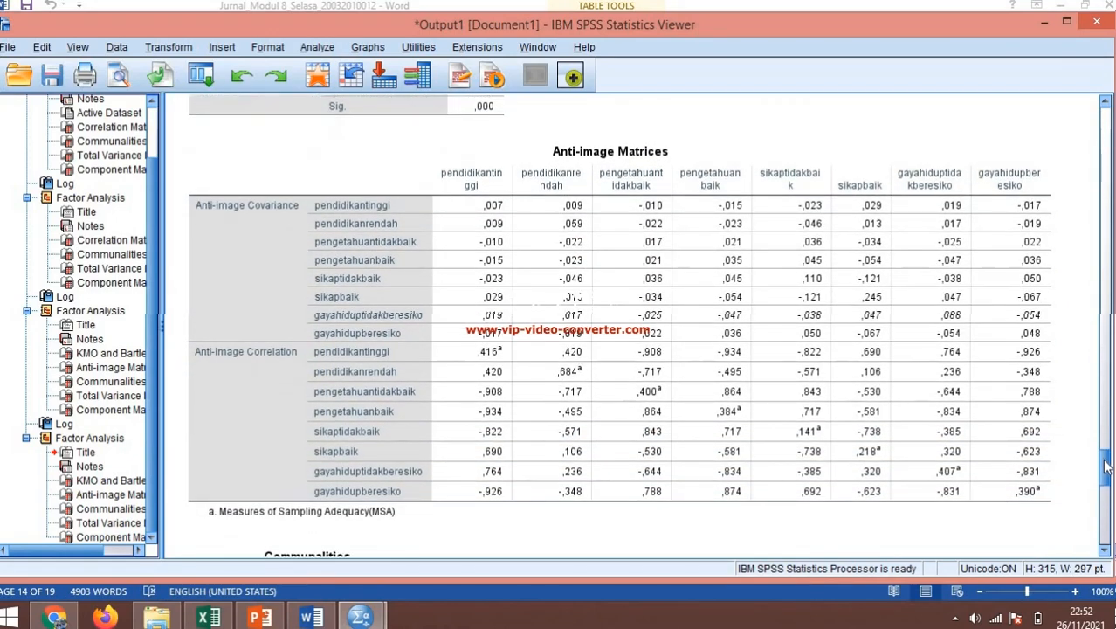
{"action": "left_click", "coordinate": [805, 384]}
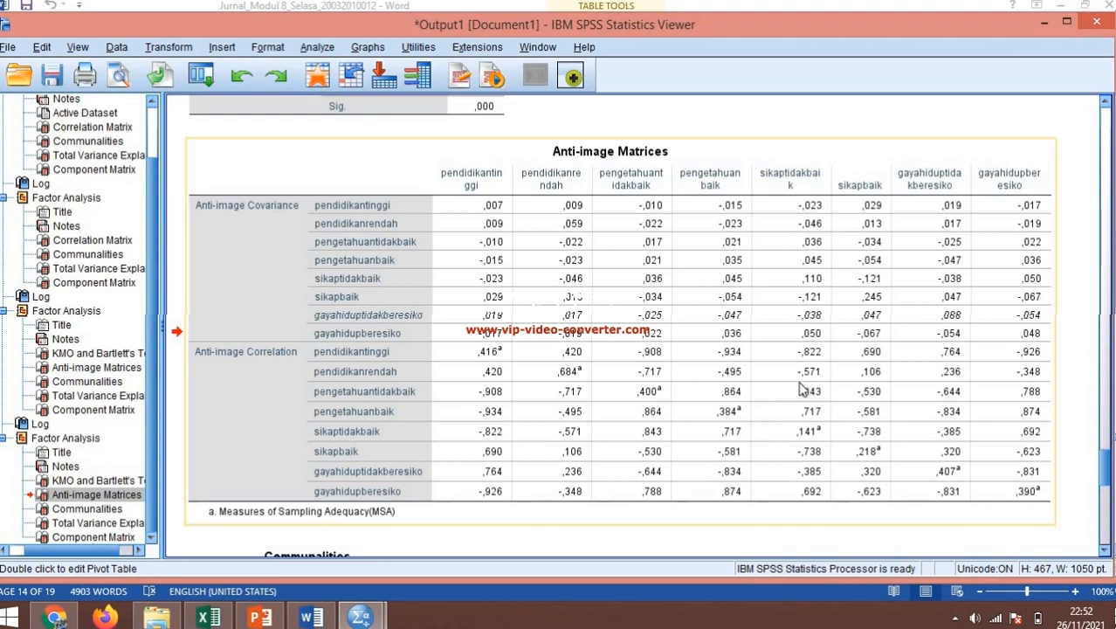
Review the Communalities, Total Variance Explained and Component Matrix tables of the latest factor analysis output.
{"action": "left_click_drag", "start_coordinate": [1105, 479], "coordinate": [1105, 501]}
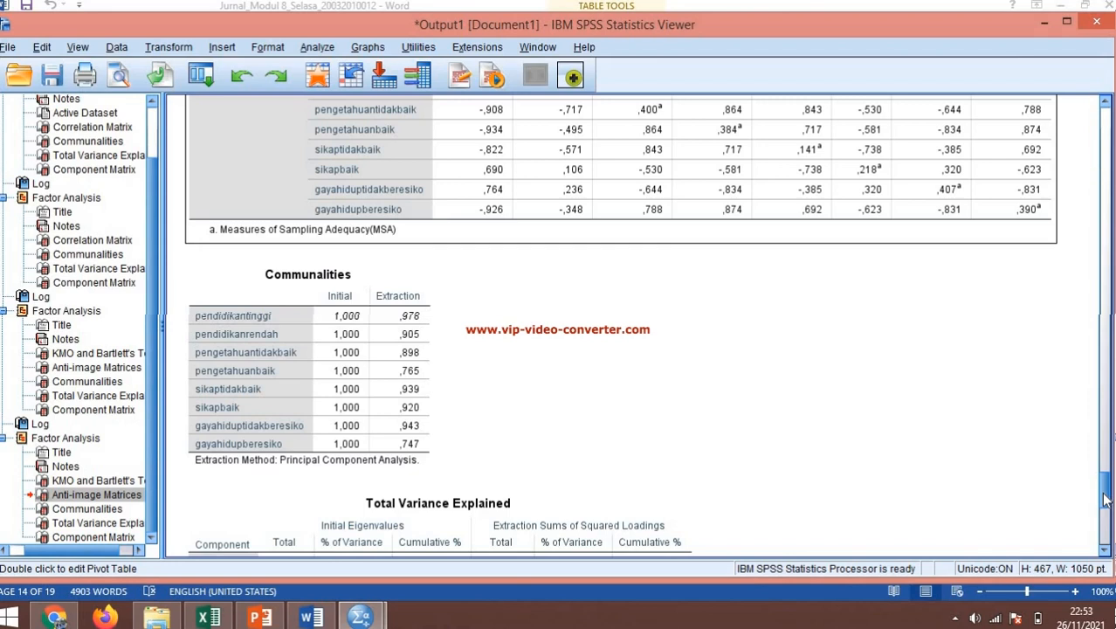
{"action": "left_click_drag", "start_coordinate": [1106, 501], "coordinate": [1106, 512]}
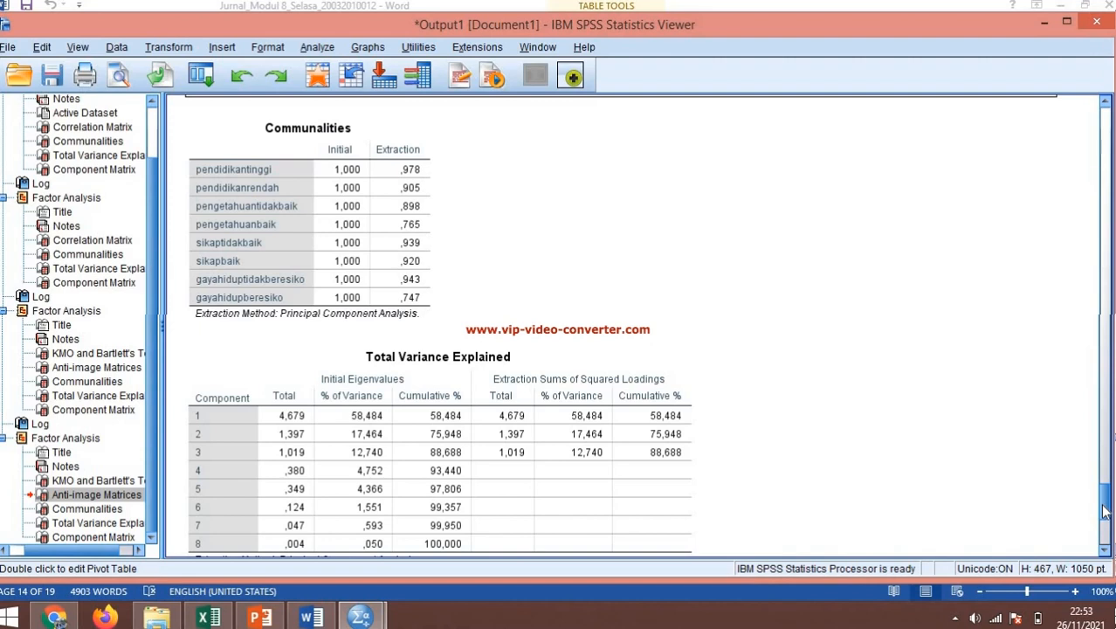
{"action": "left_click_drag", "start_coordinate": [1105, 514], "coordinate": [1105, 528]}
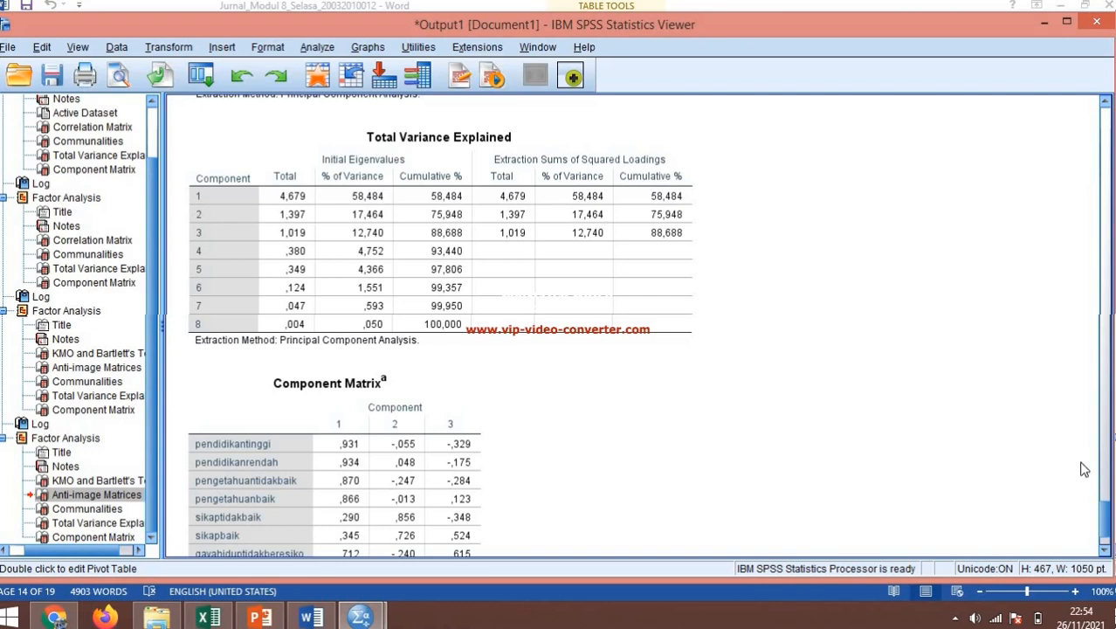
{"action": "left_click_drag", "start_coordinate": [1103, 521], "coordinate": [1104, 533]}
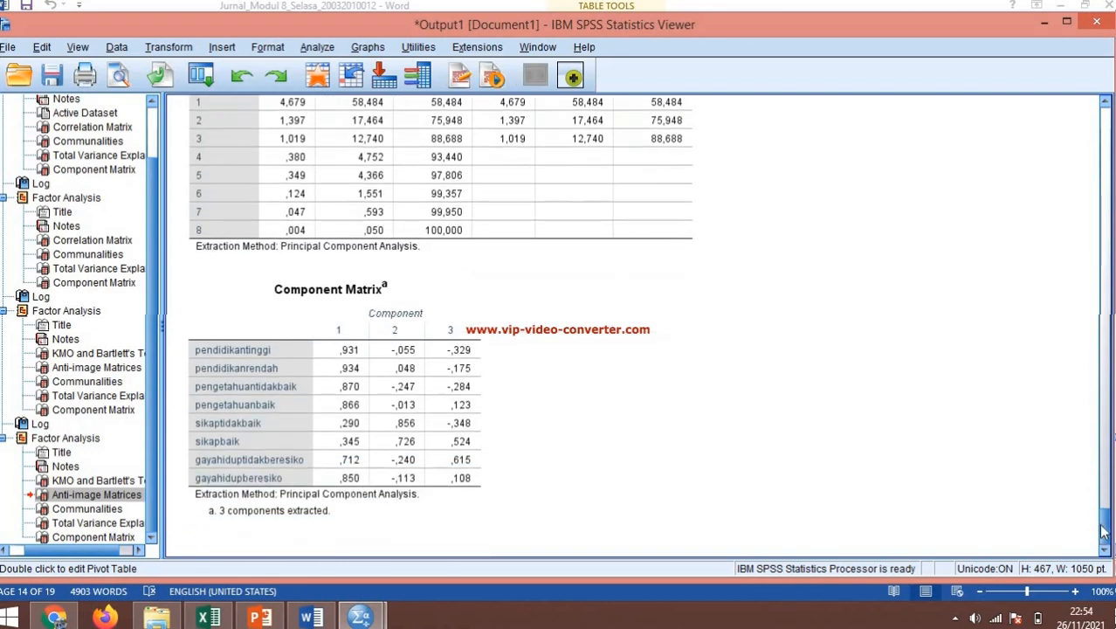
{"action": "left_click", "coordinate": [392, 298]}
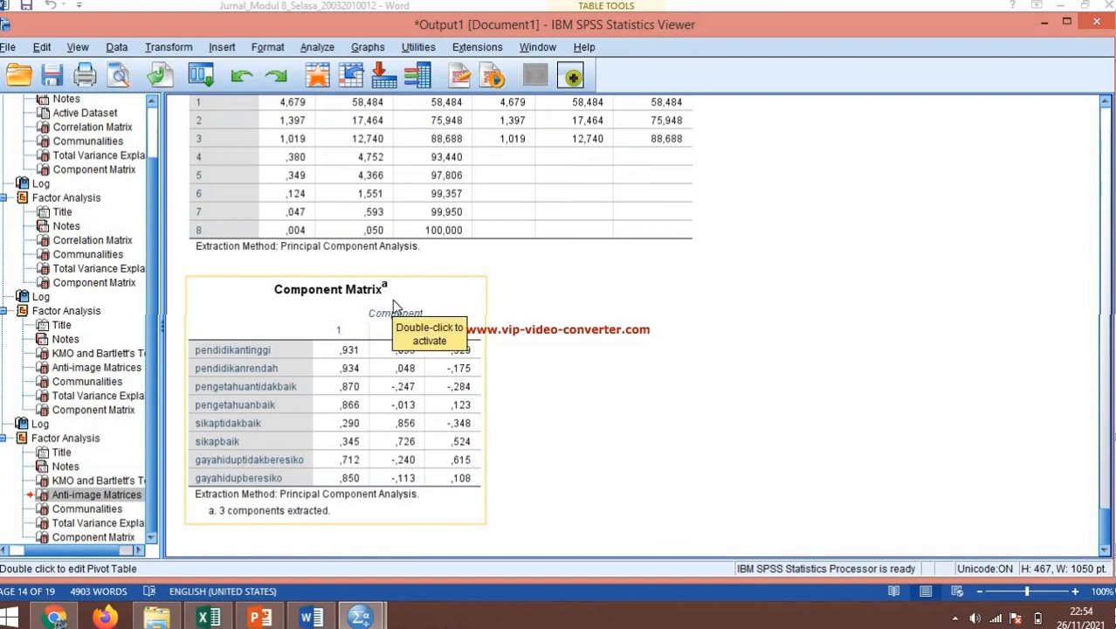